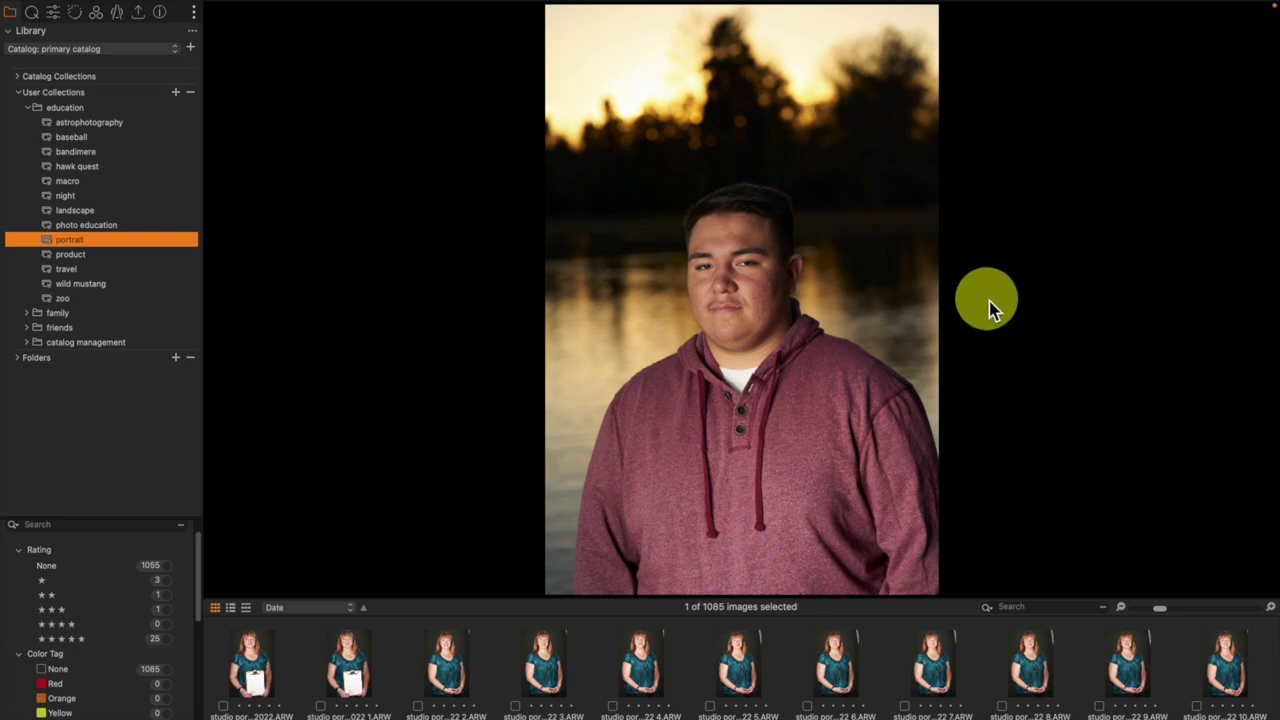
# - Open Cull Images for the 1043 portraits and expand Group Overview and Face Focus Settings
pyautogui.moveTo(191, 8)
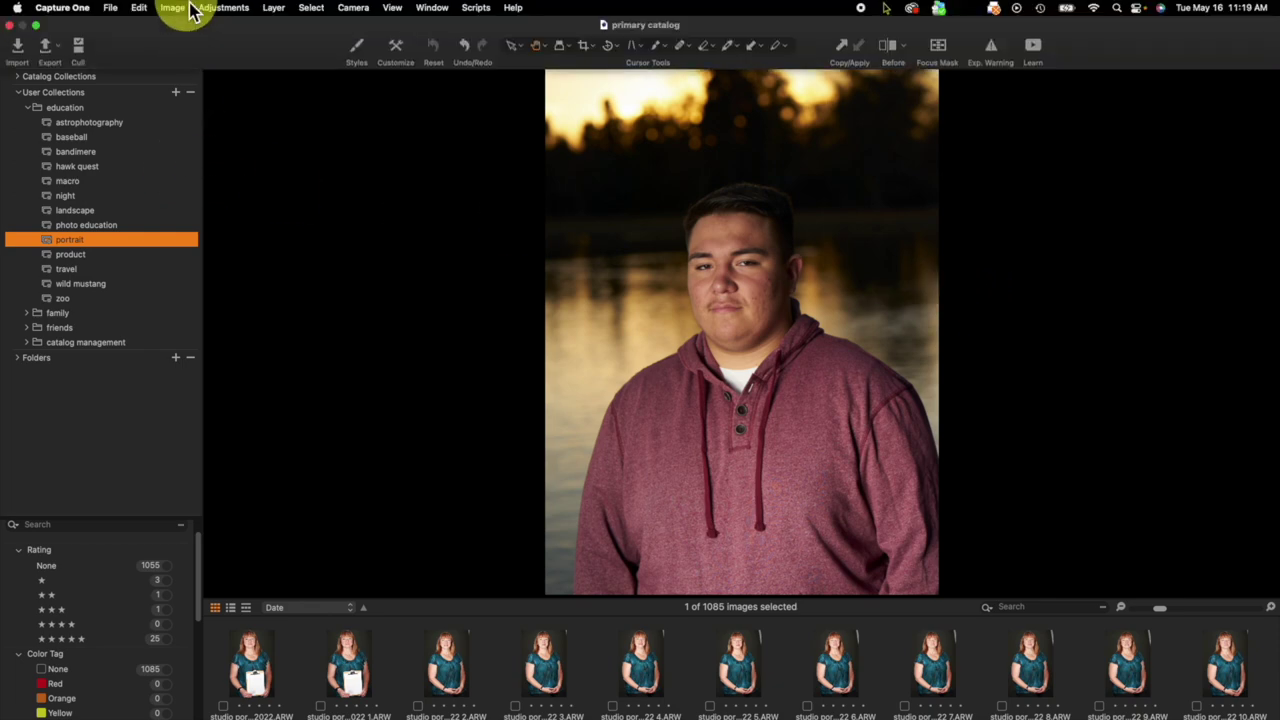
pyautogui.click(80, 50)
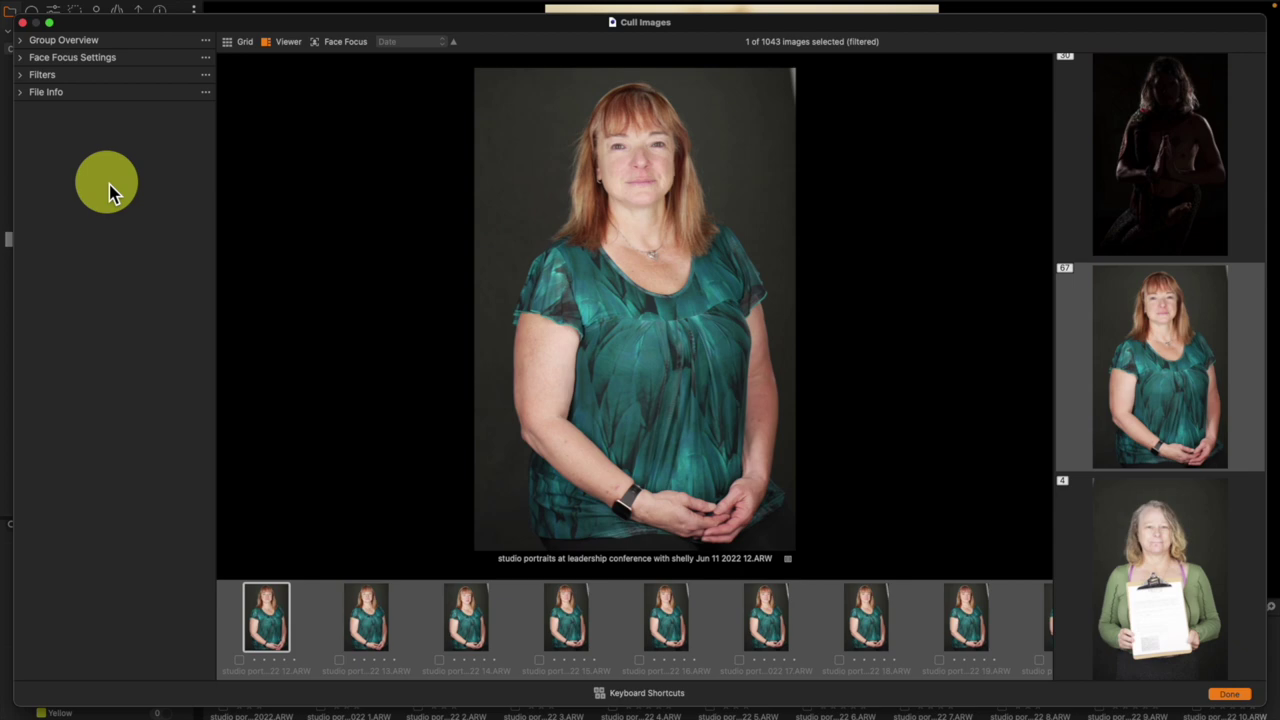
pyautogui.click(24, 40)
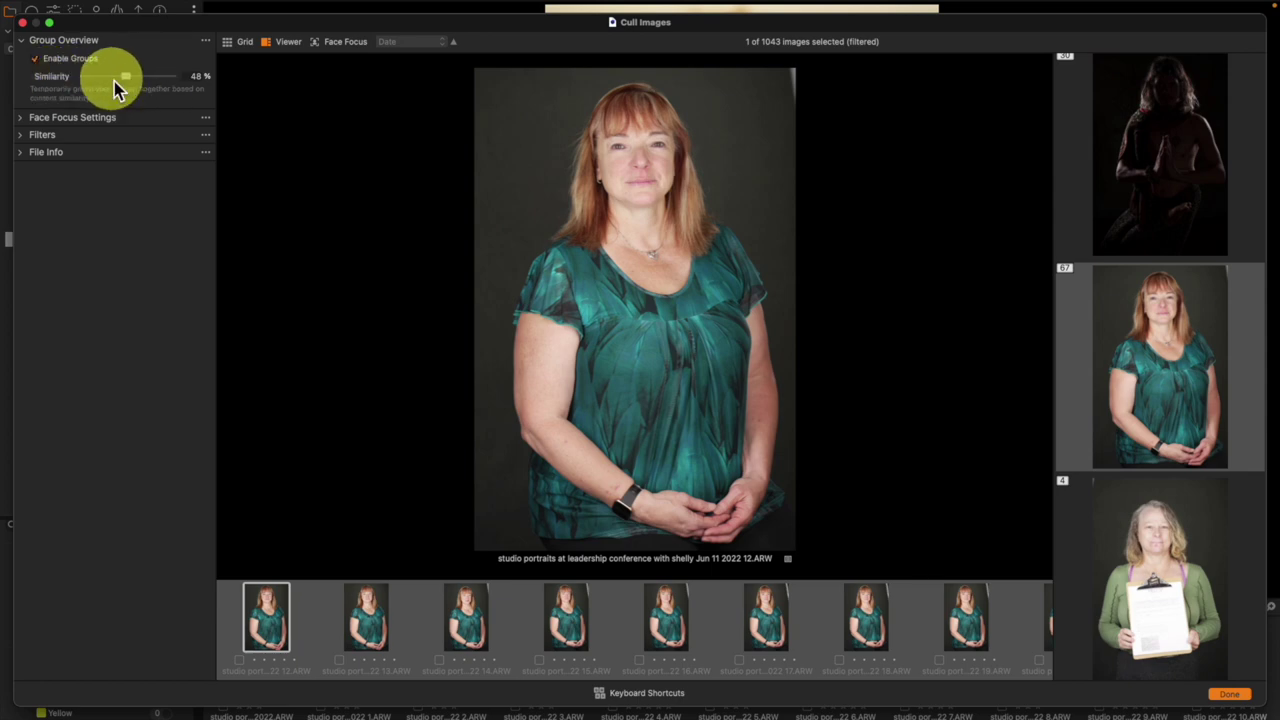
pyautogui.scroll(1, 1109, 263)
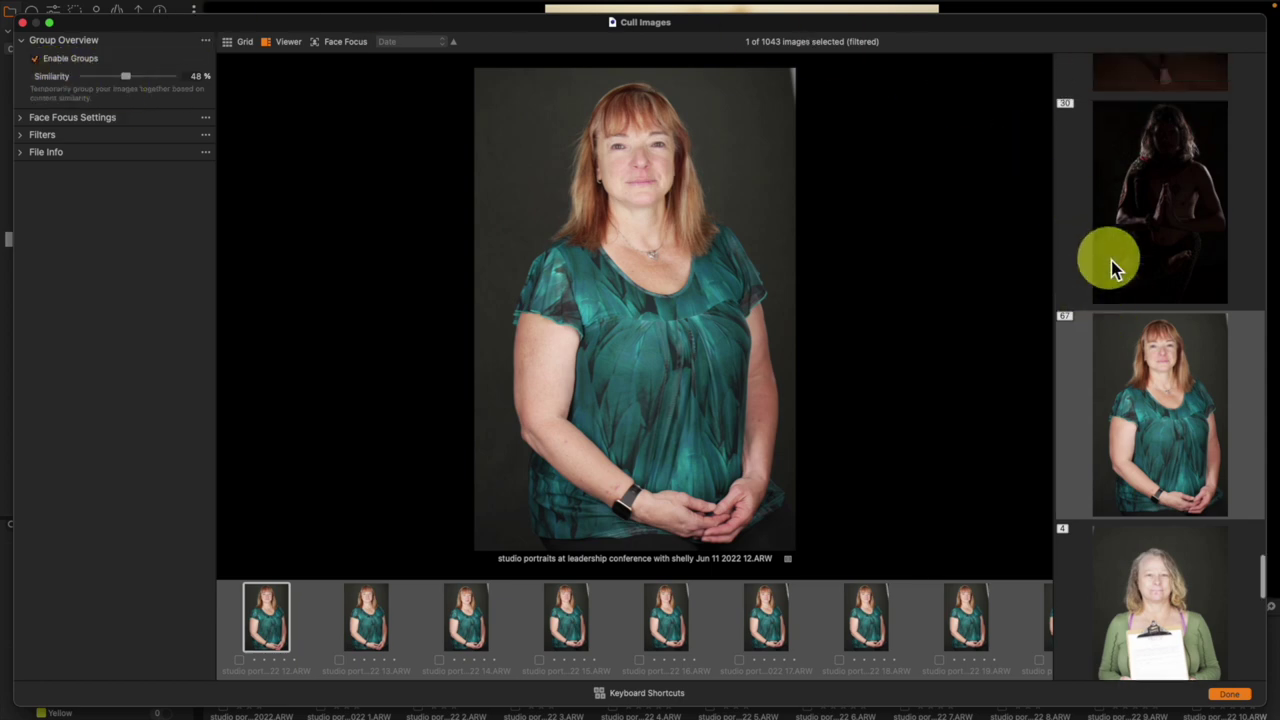
pyautogui.scroll(-3, 1115, 265)
pyautogui.scroll(2, 1122, 274)
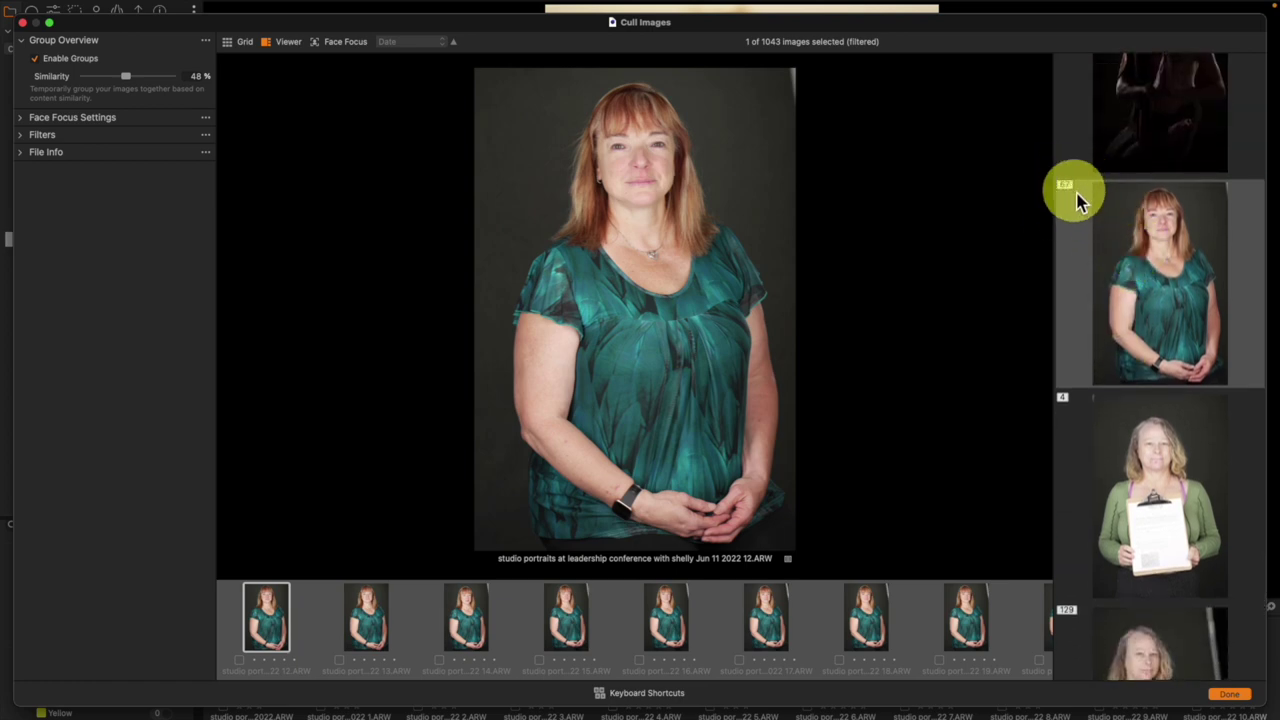
pyautogui.click(30, 117)
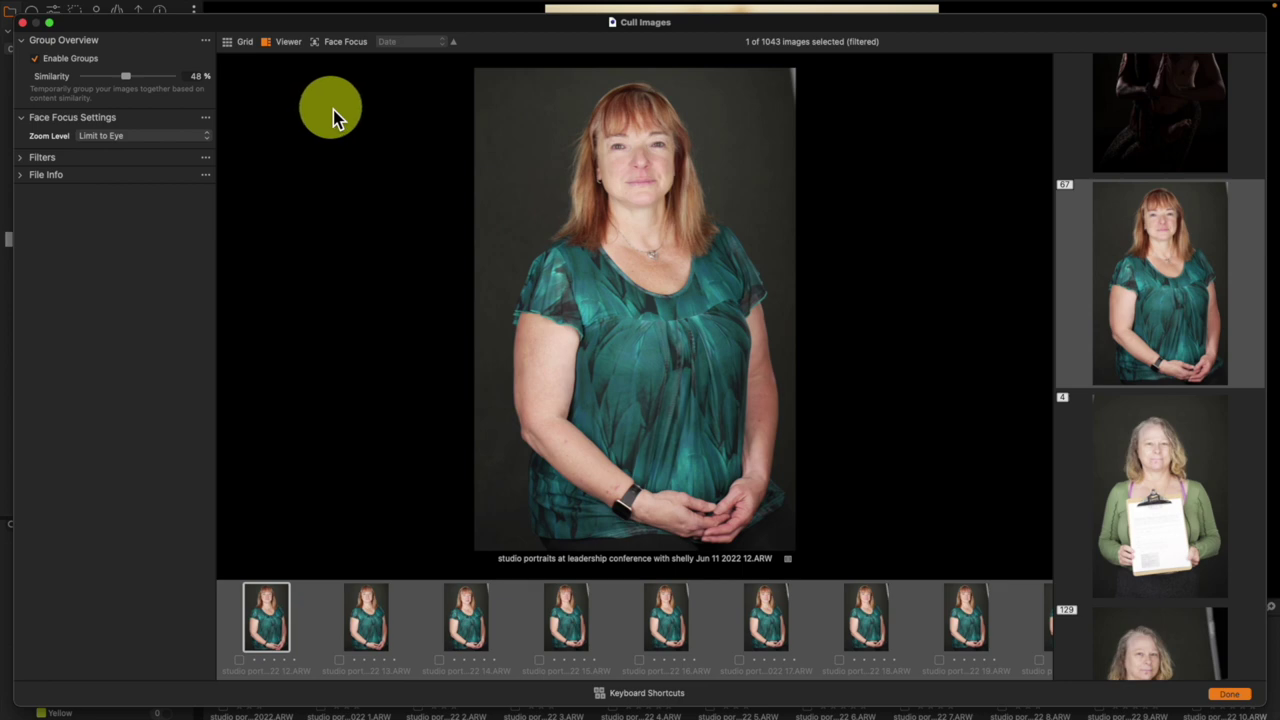
# - Turn on Face Focus and compare its 50% and 200% zoom levels
pyautogui.click(340, 45)
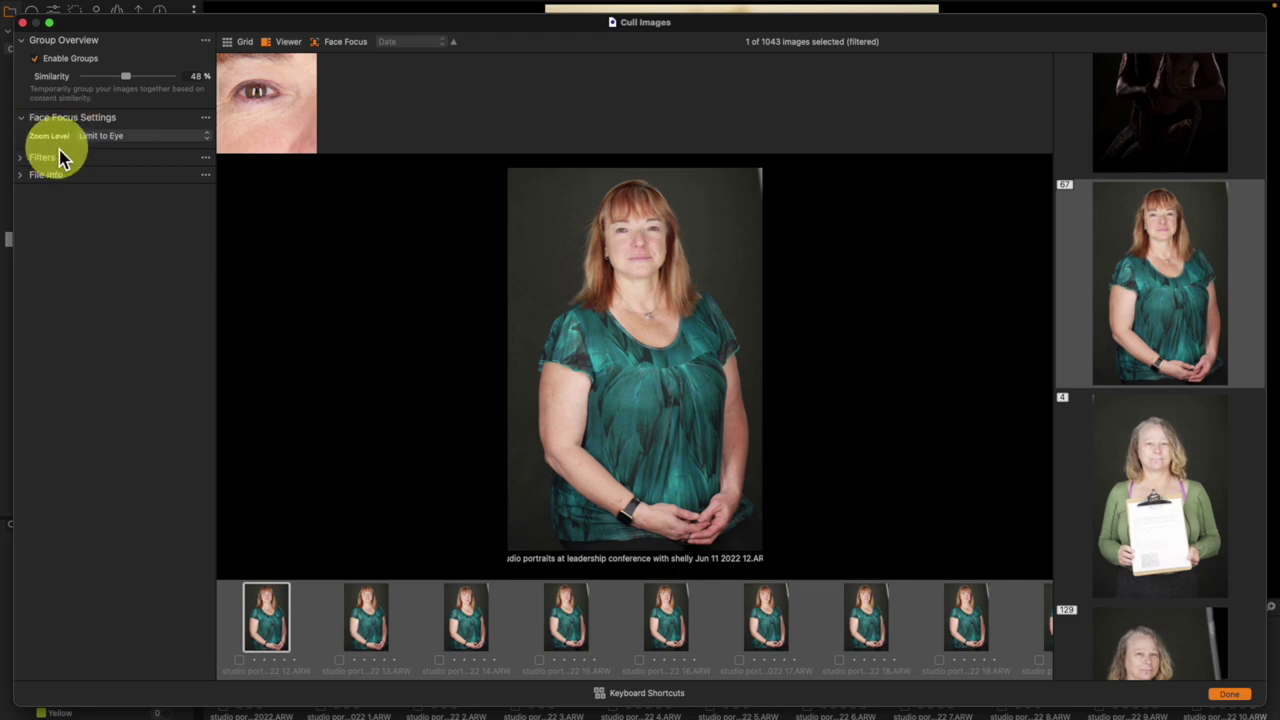
pyautogui.click(101, 138)
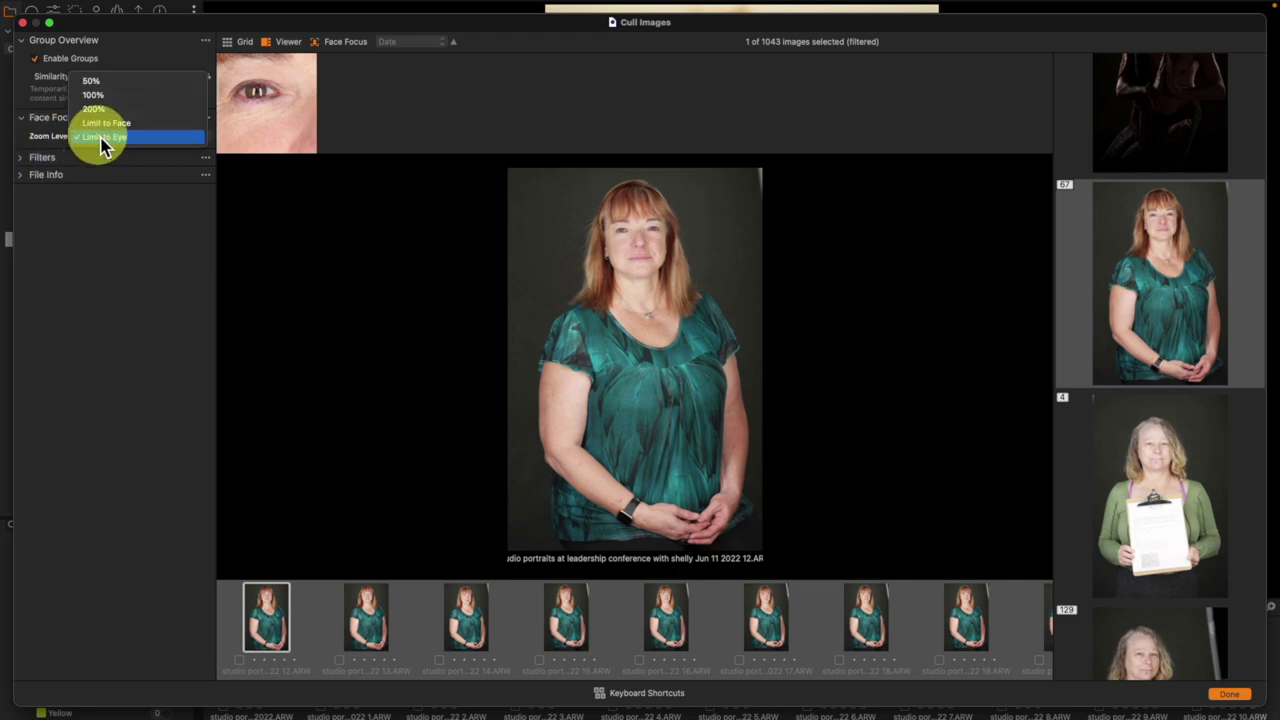
pyautogui.click(105, 85)
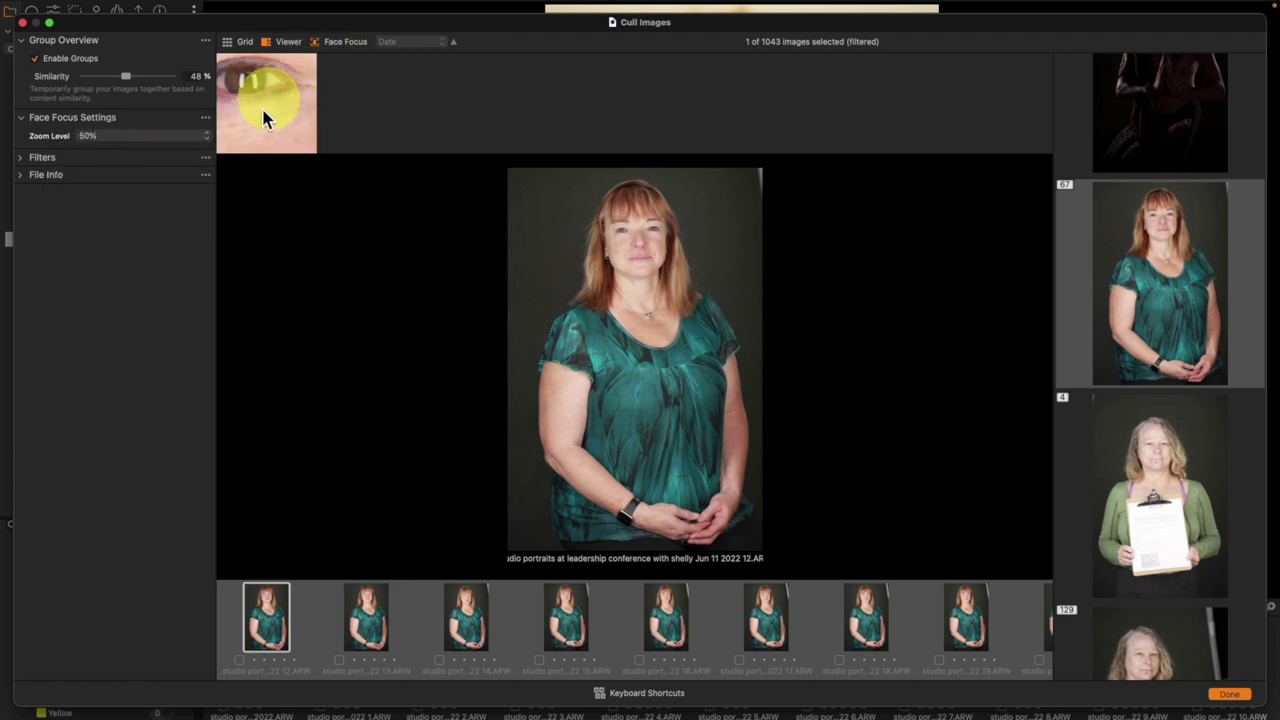
pyautogui.click(150, 137)
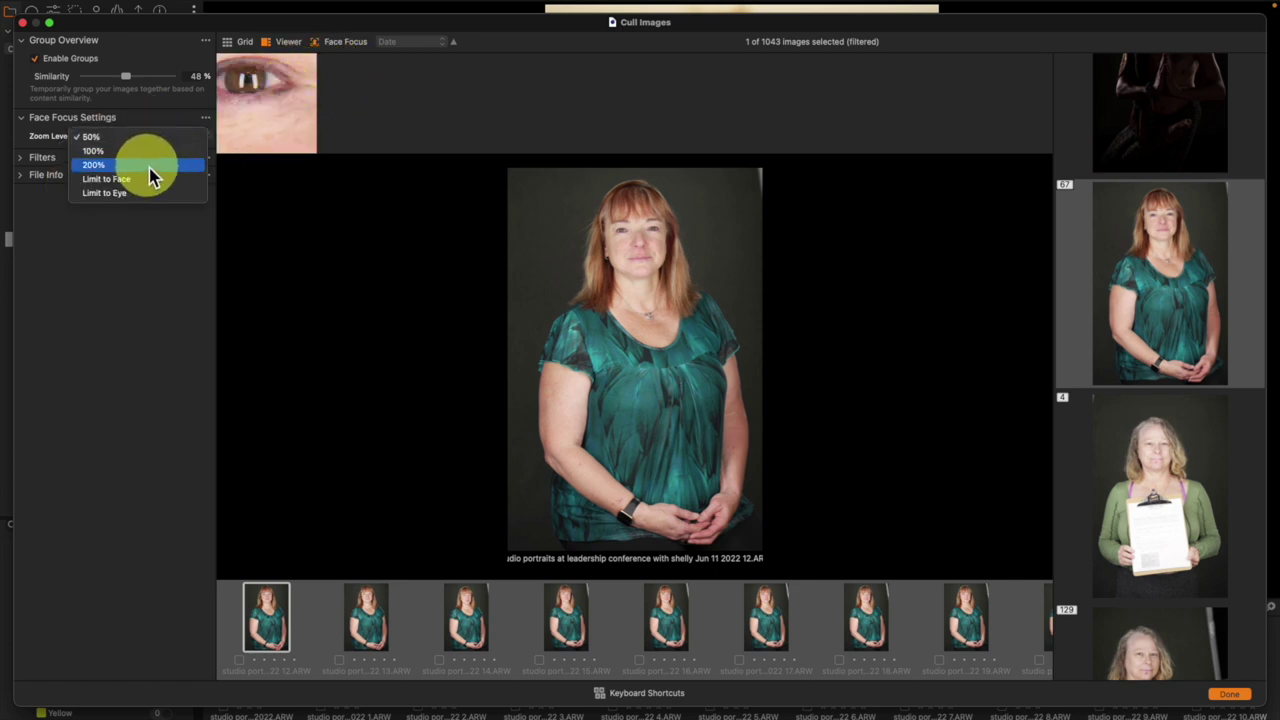
pyautogui.click(150, 168)
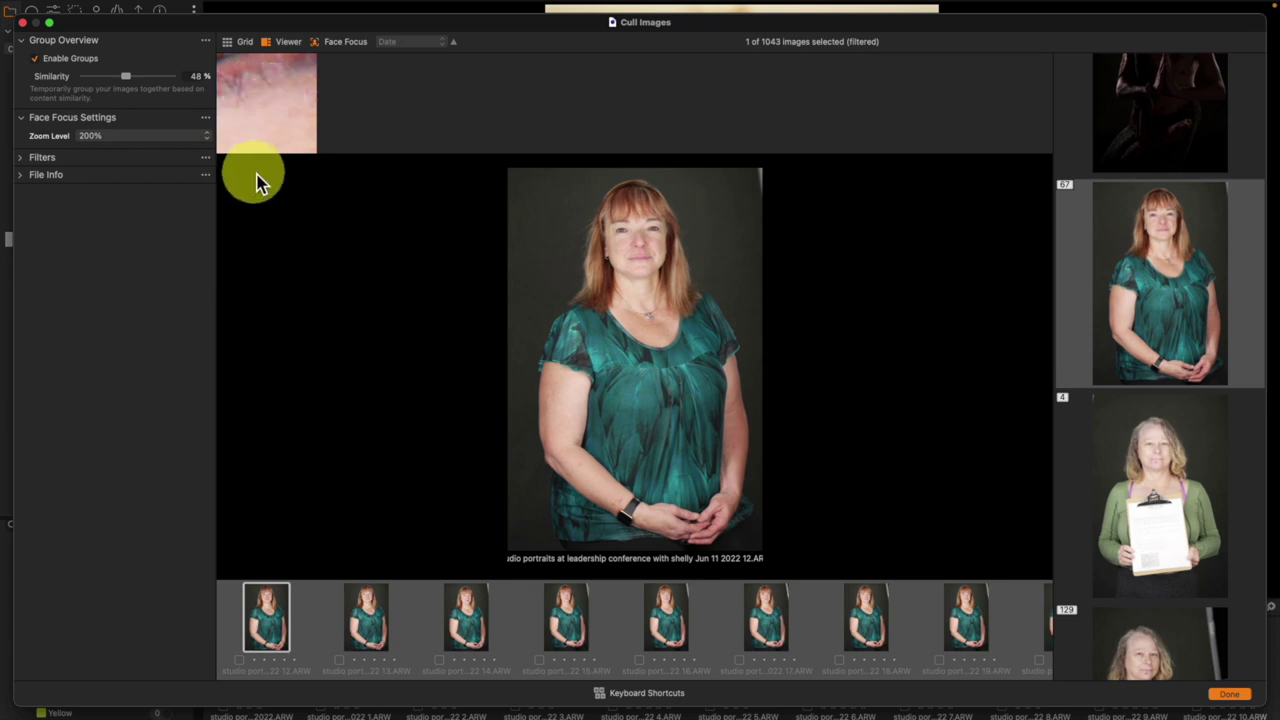
# - Try Limit to Face, then settle the Face Focus zoom on Limit to Eye
pyautogui.click(190, 140)
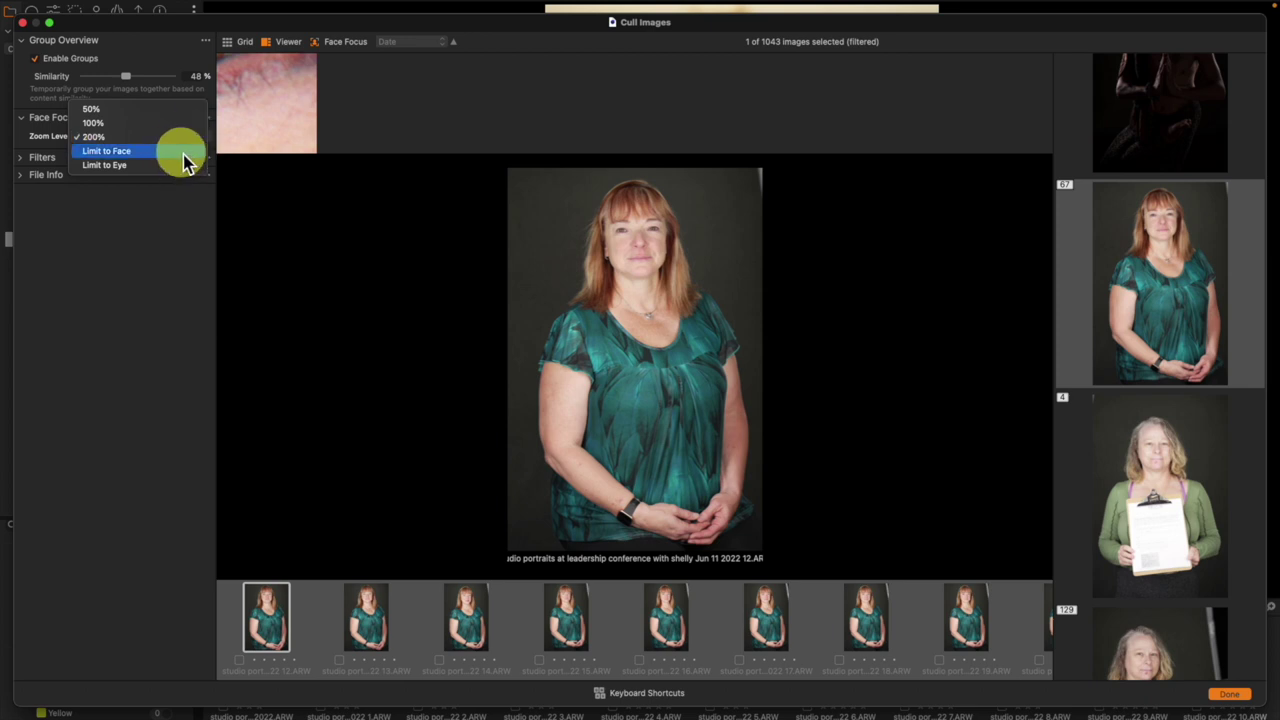
pyautogui.click(186, 151)
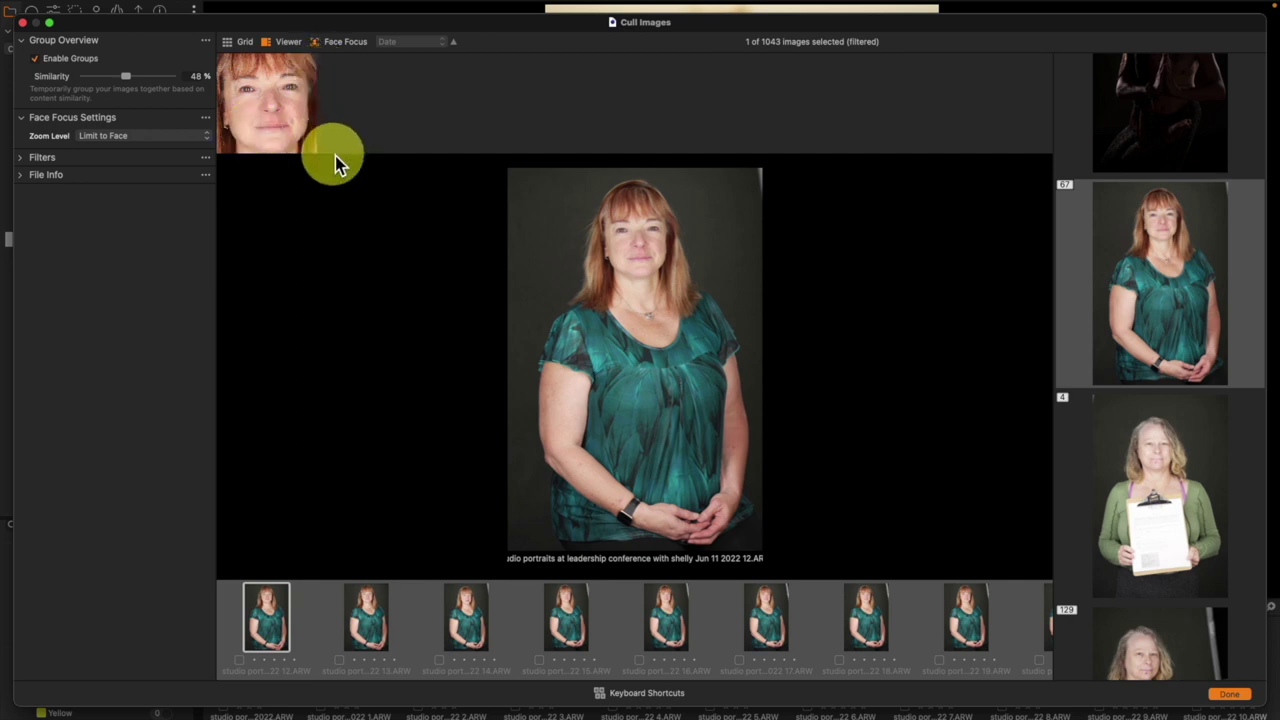
pyautogui.click(145, 135)
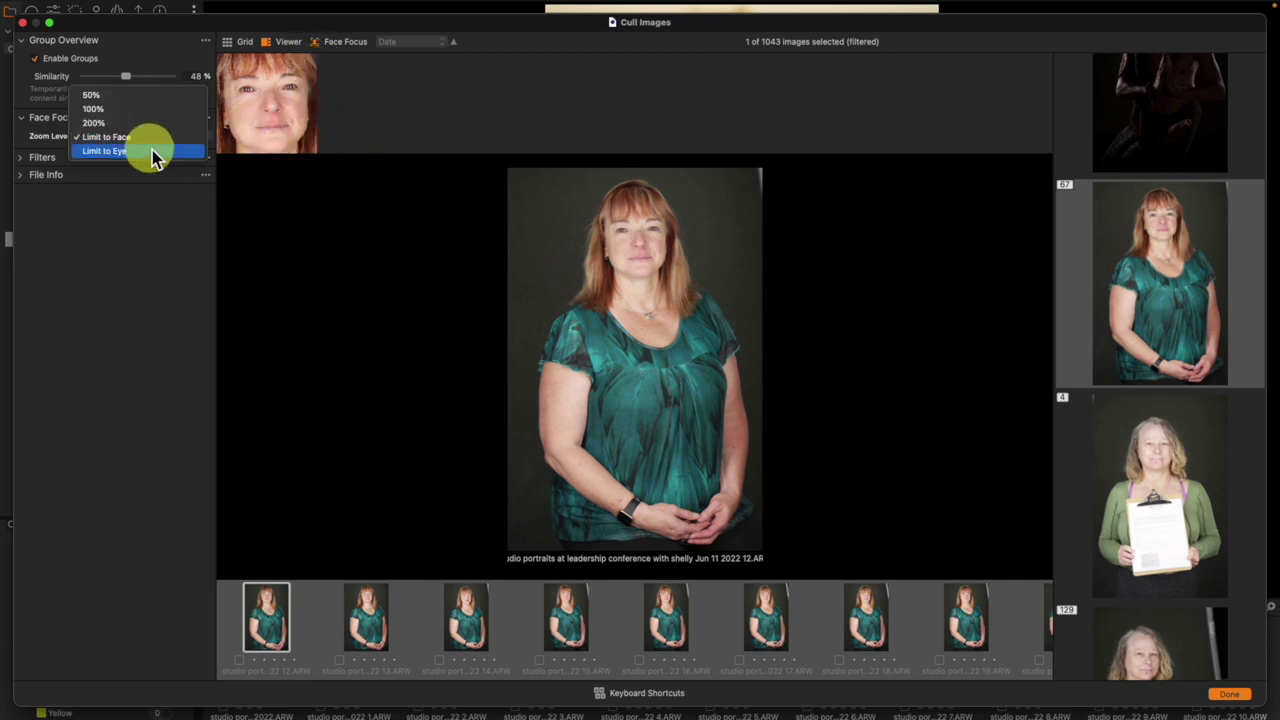
pyautogui.click(153, 153)
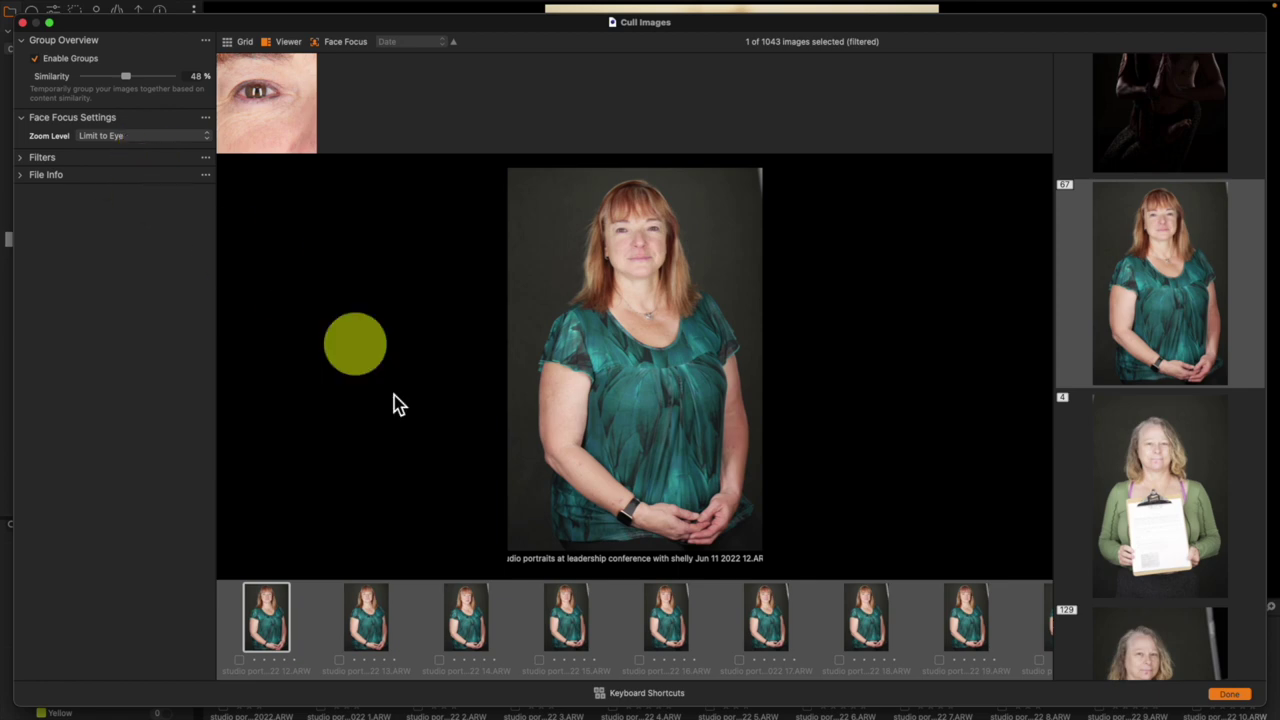
pyautogui.click(385, 620)
pyautogui.click(487, 625)
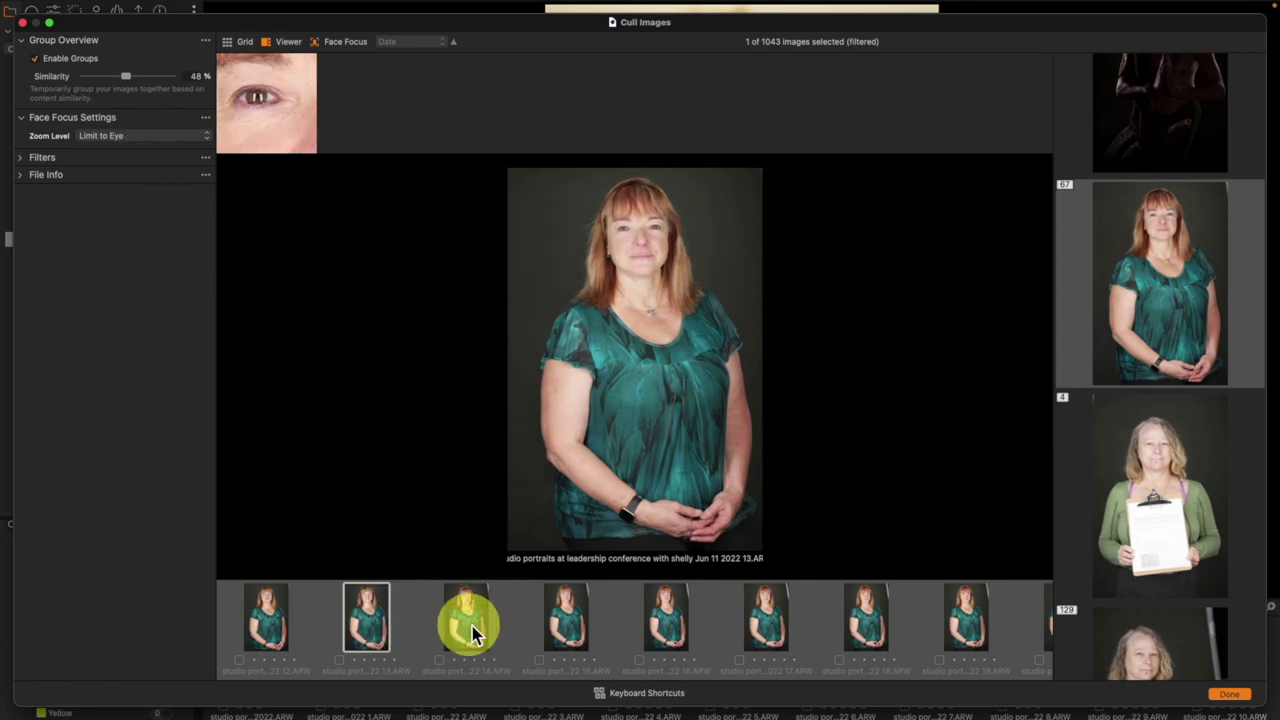
pyautogui.click(558, 610)
pyautogui.click(652, 610)
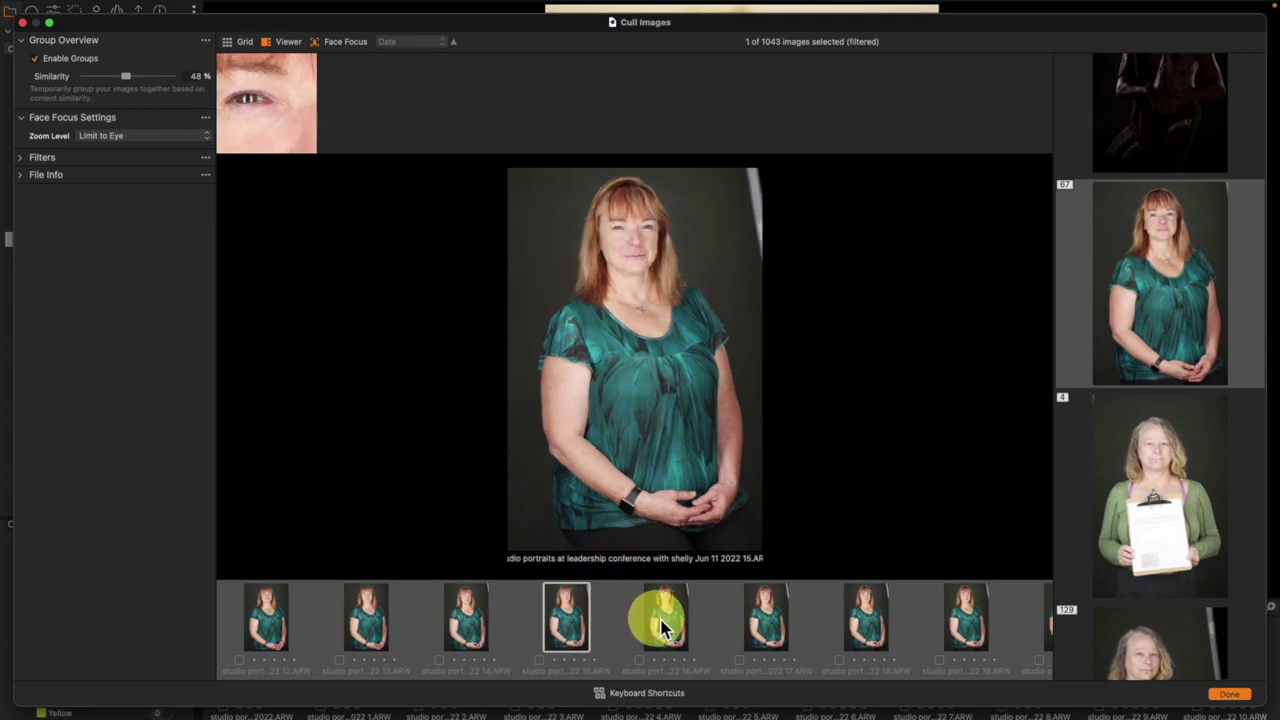
pyautogui.click(262, 608)
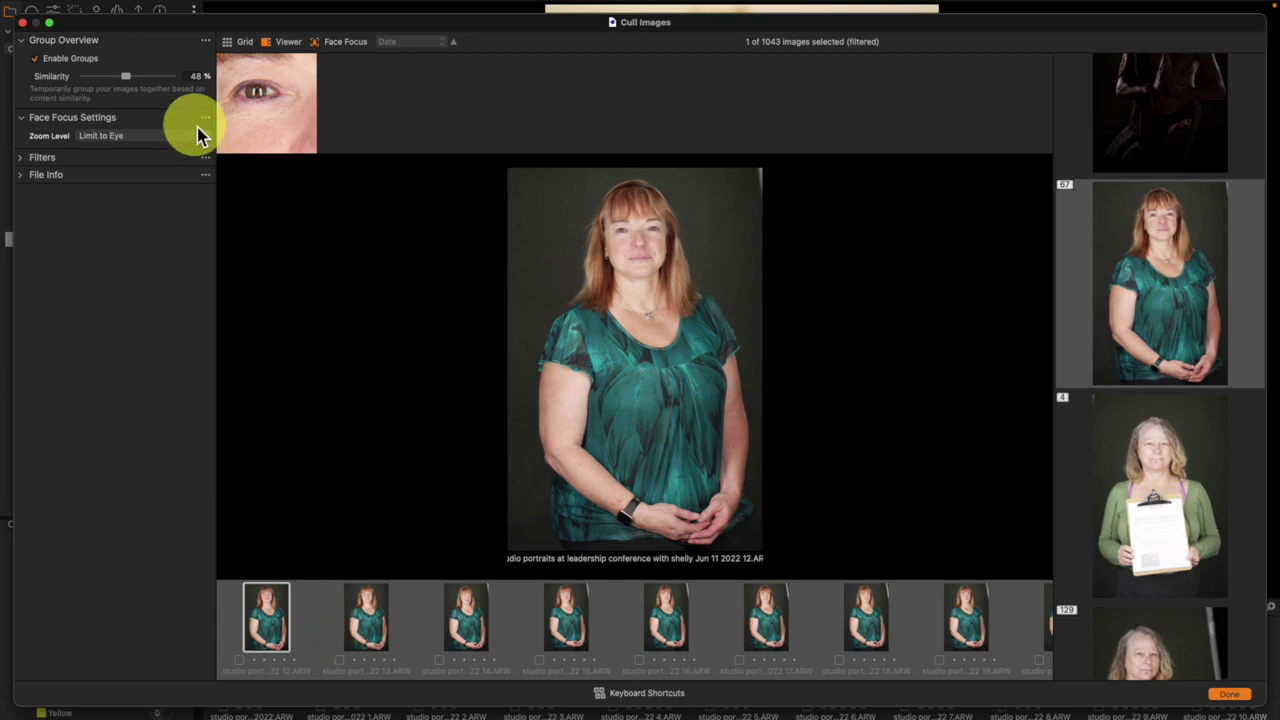
pyautogui.click(24, 160)
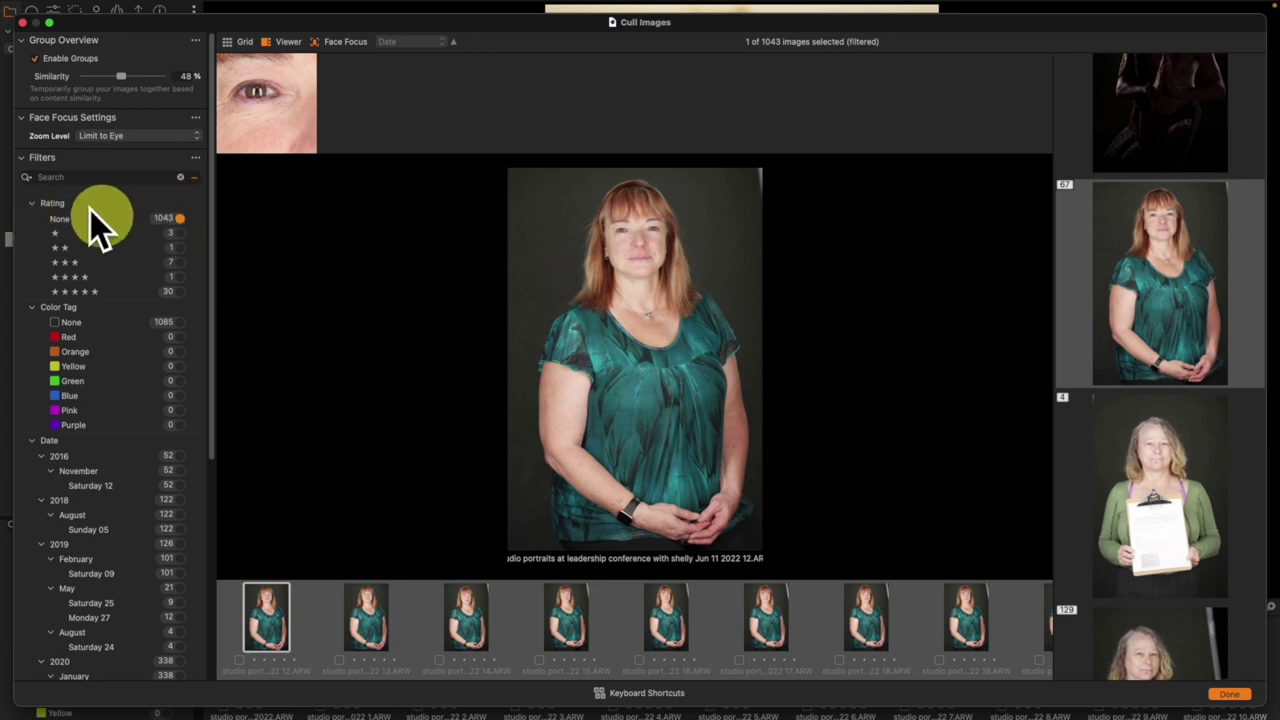
pyautogui.click(22, 163)
pyautogui.click(308, 612)
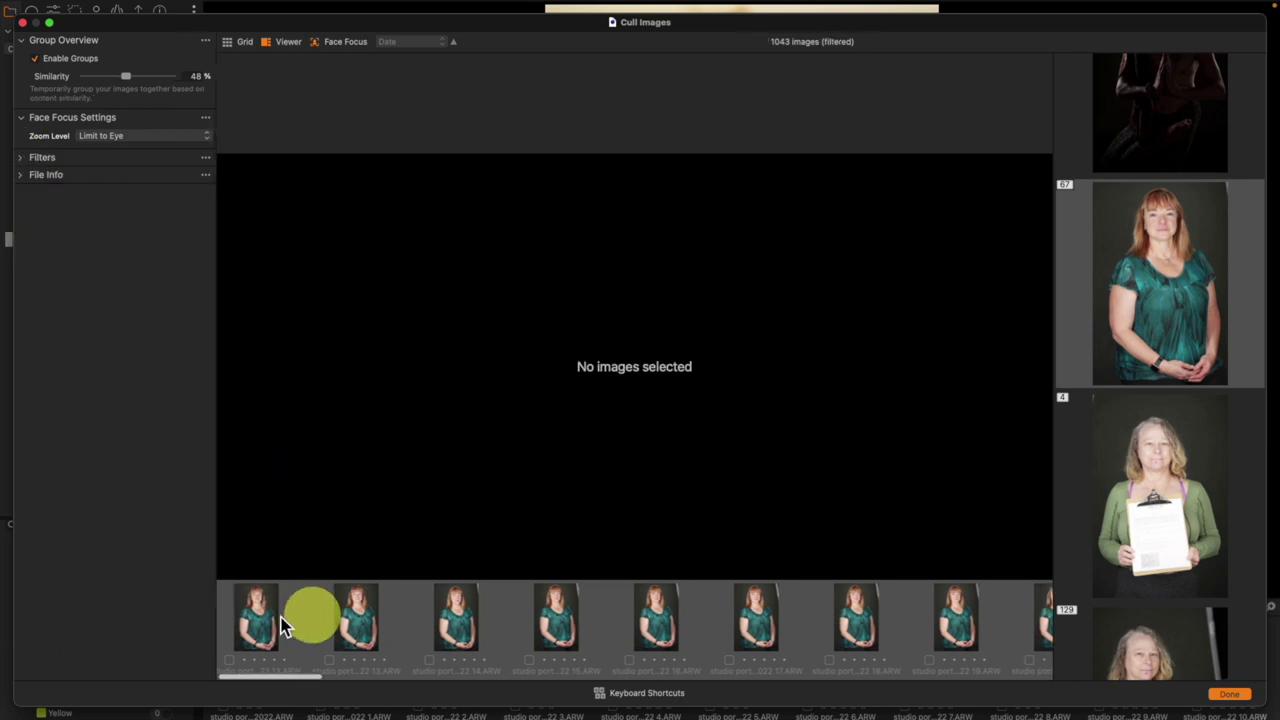
pyautogui.click(265, 620)
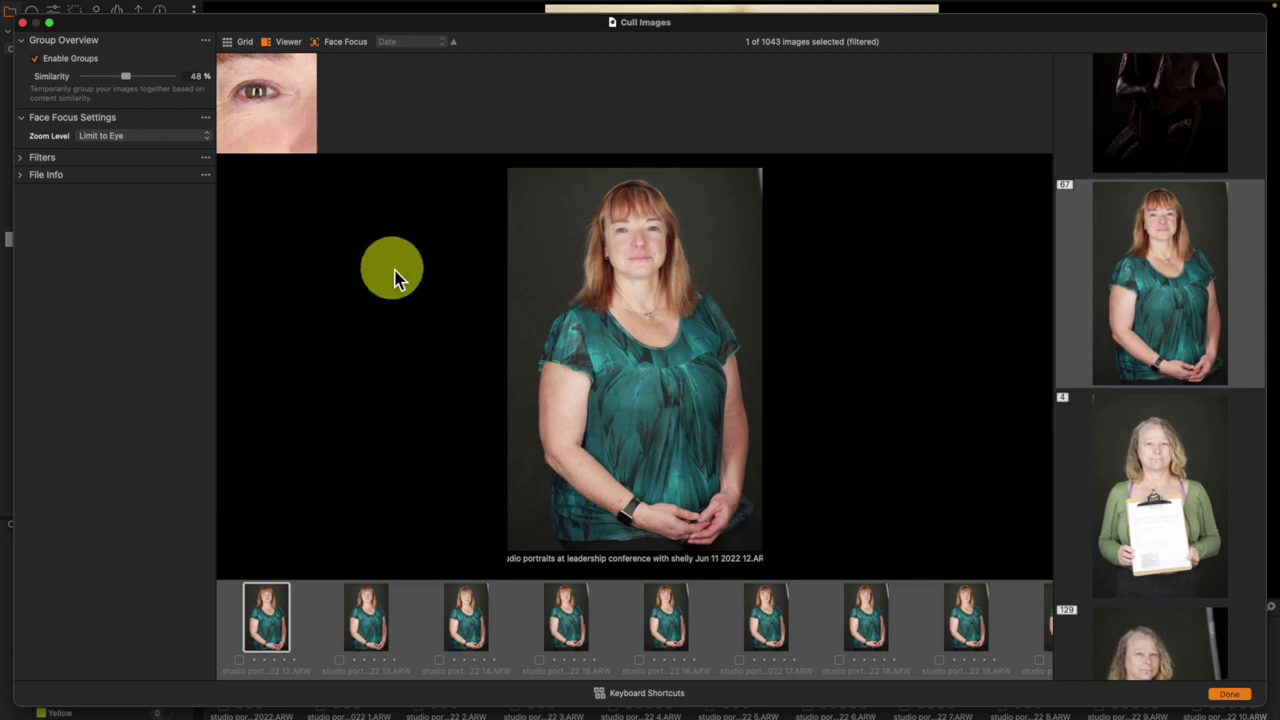
# - Rate portraits 12 through 22 in turn so they drop out of the unrated set, reaching 23.ARW
pyautogui.press('Delete')
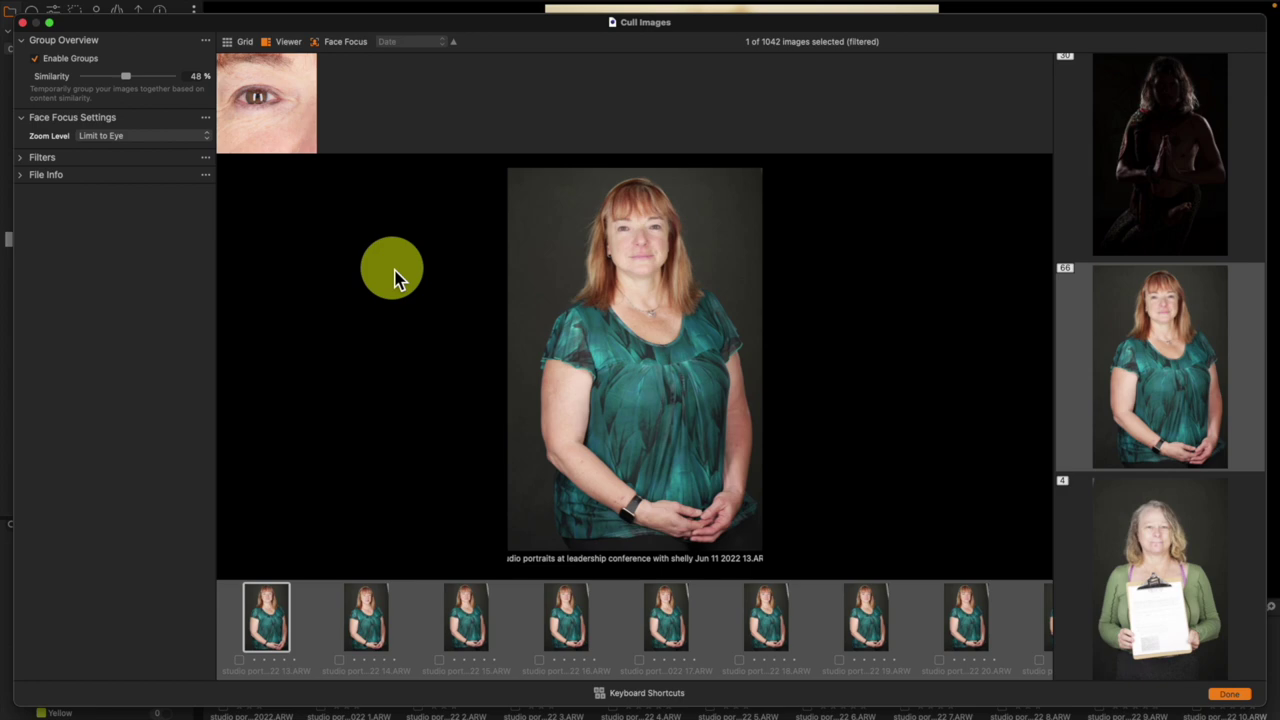
pyautogui.hscroll(-2, 586, 650)
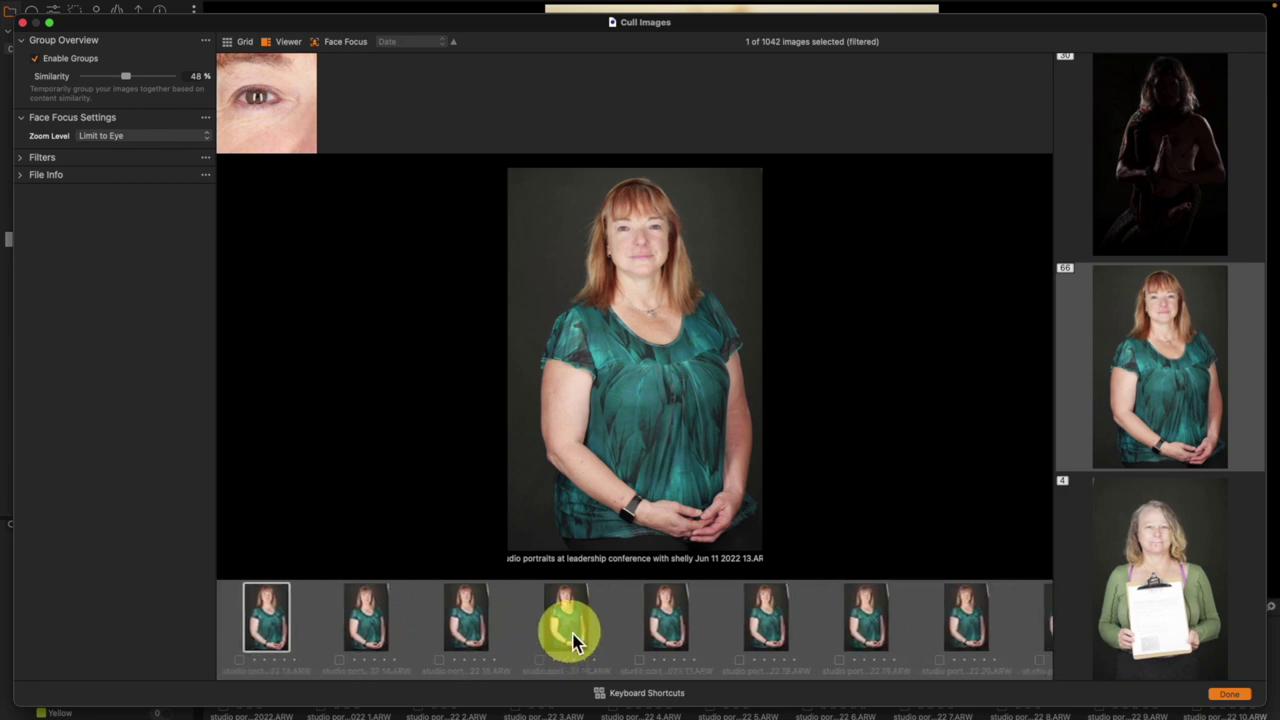
pyautogui.press('Delete')
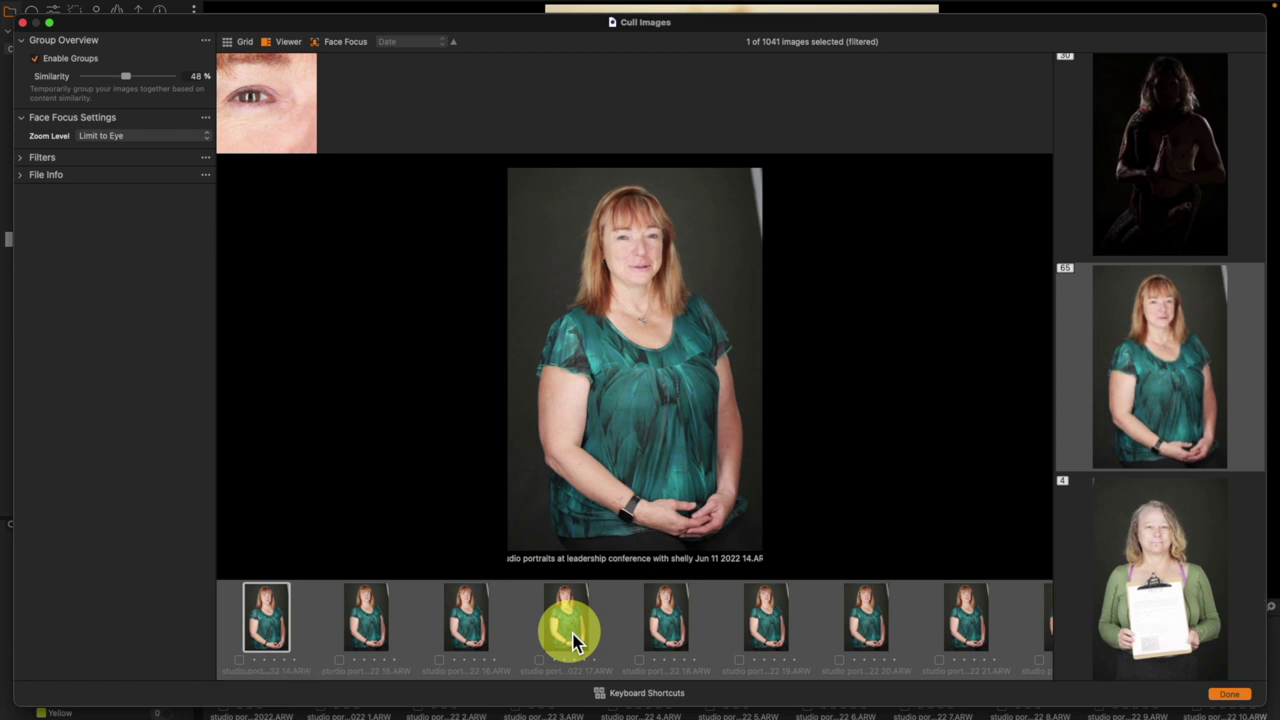
pyautogui.press('Delete')
pyautogui.press('Delete')
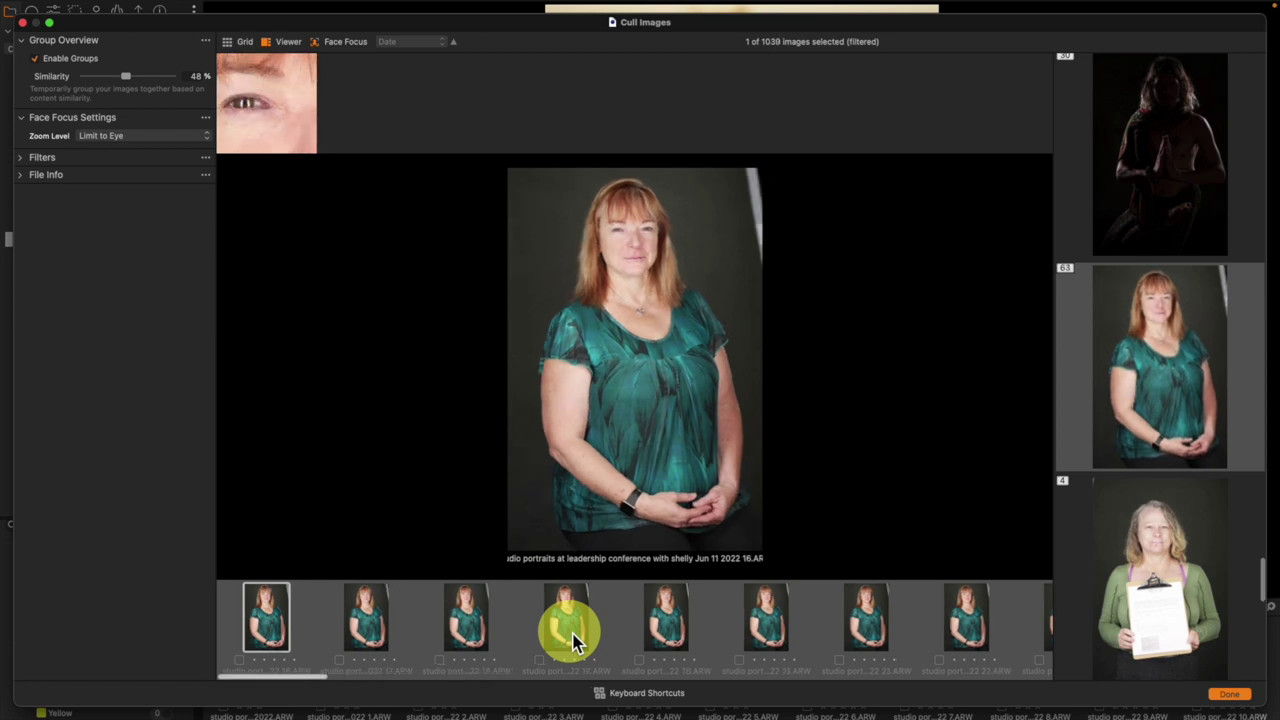
pyautogui.press('Delete')
pyautogui.press('Delete')
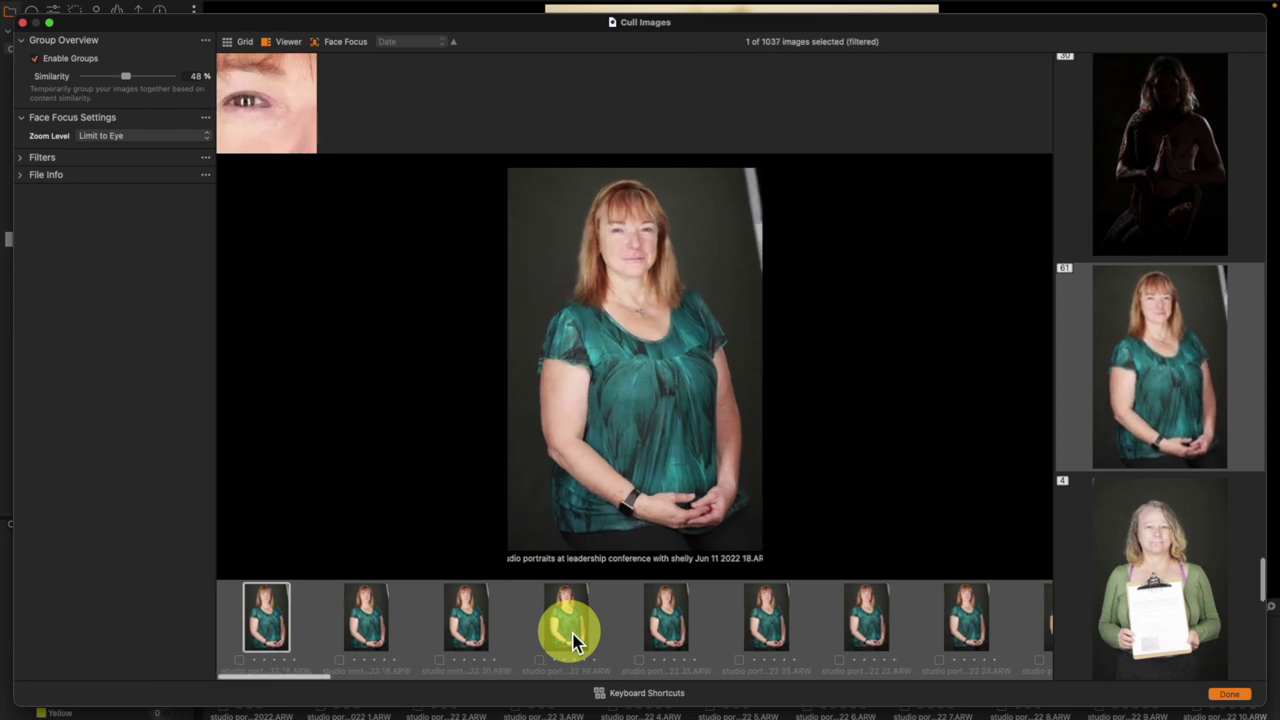
pyautogui.press('Delete')
pyautogui.press('Delete')
pyautogui.press('Delete')
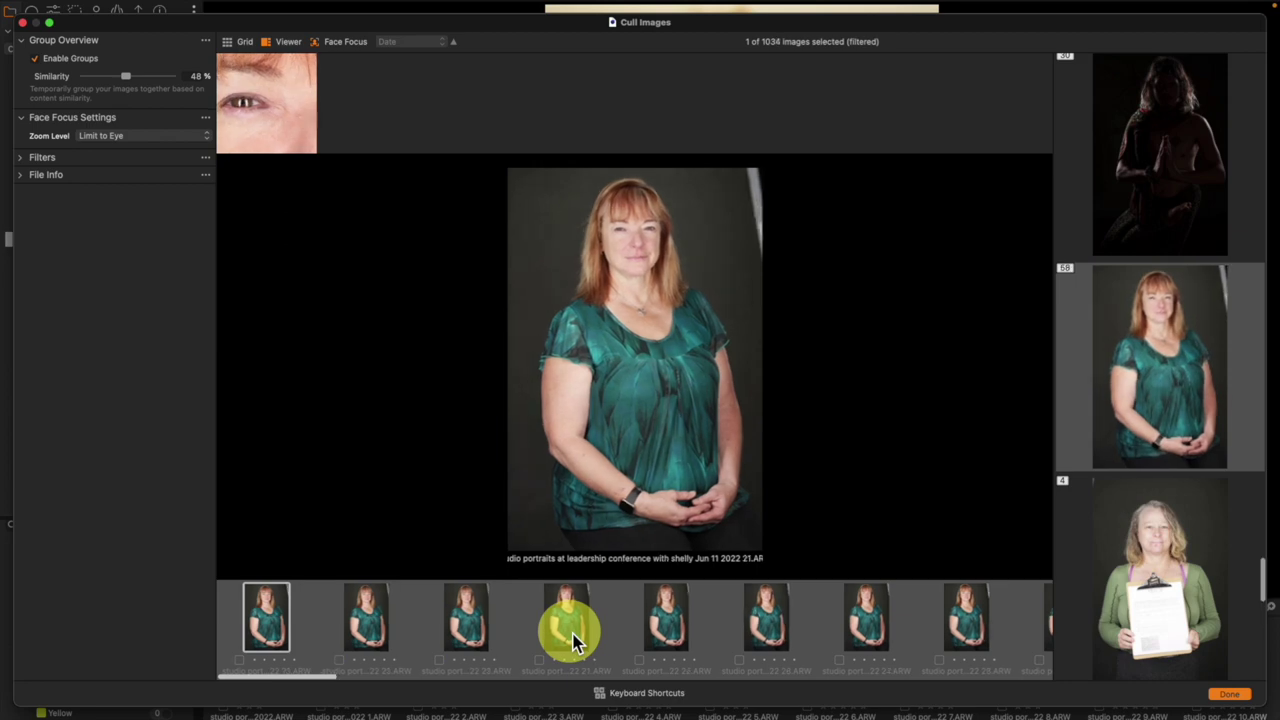
pyautogui.press('Delete')
pyautogui.press('Delete')
pyautogui.press('Delete')
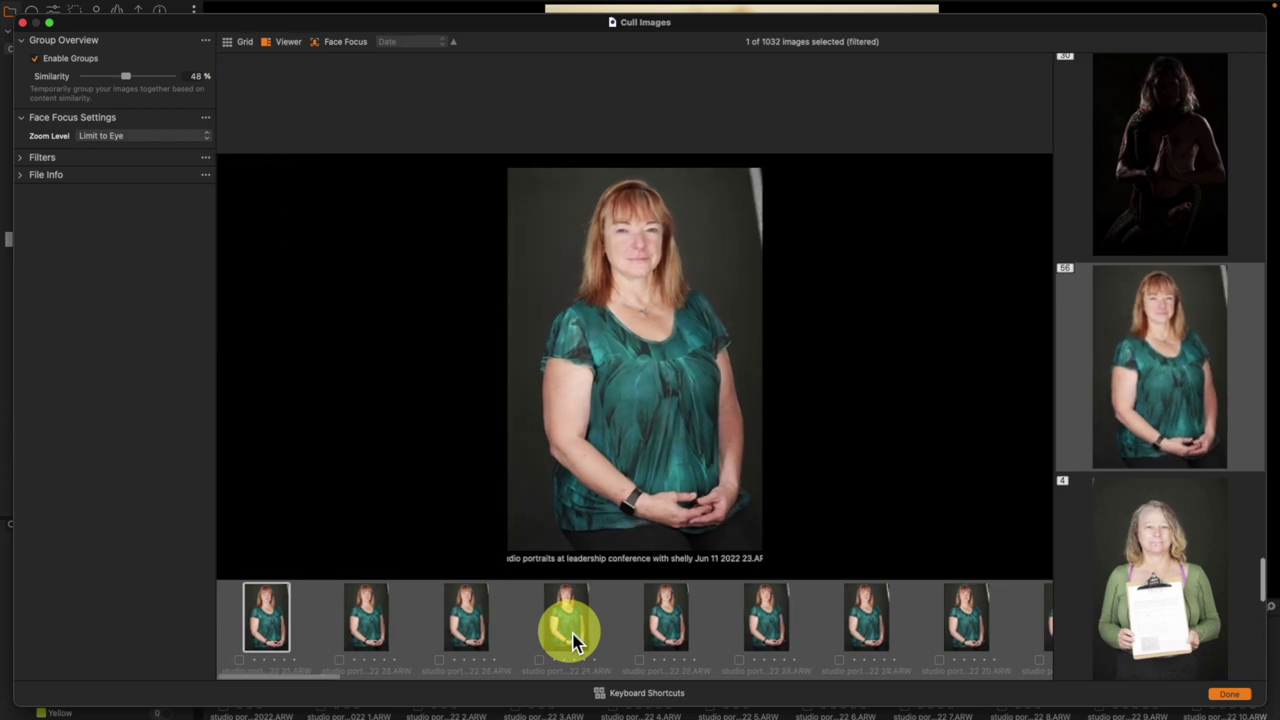
pyautogui.press('Delete')
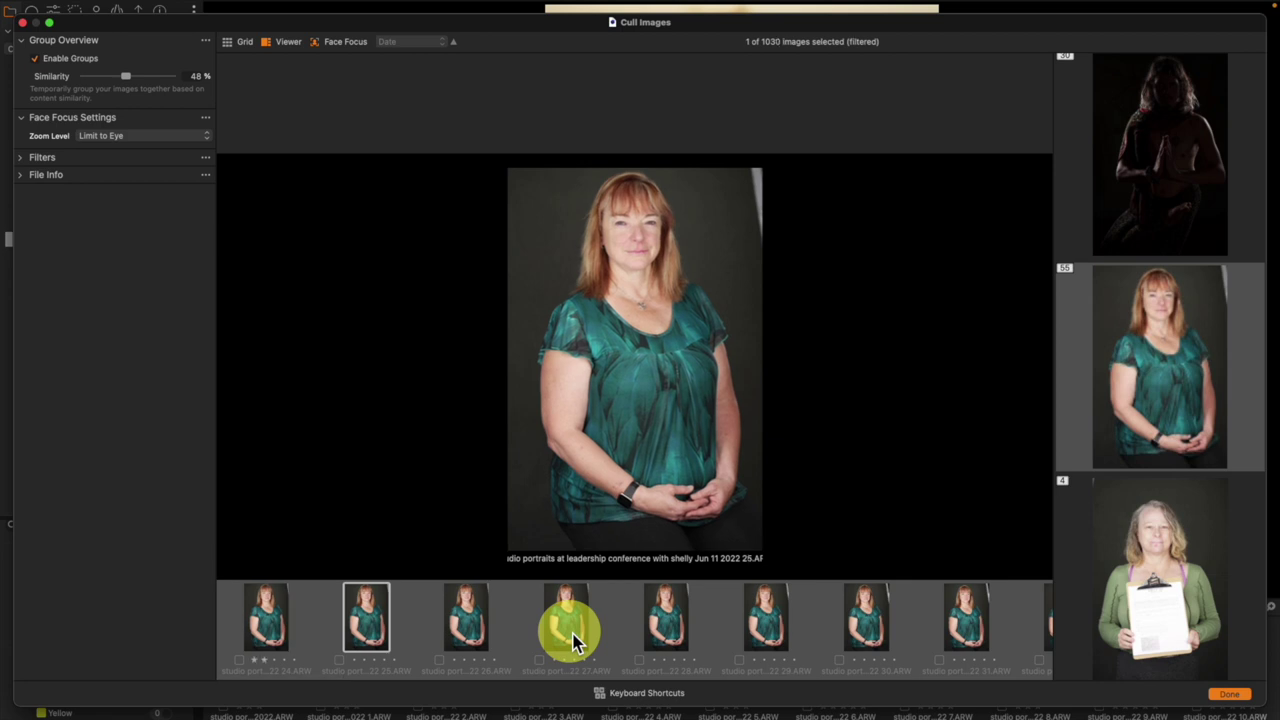